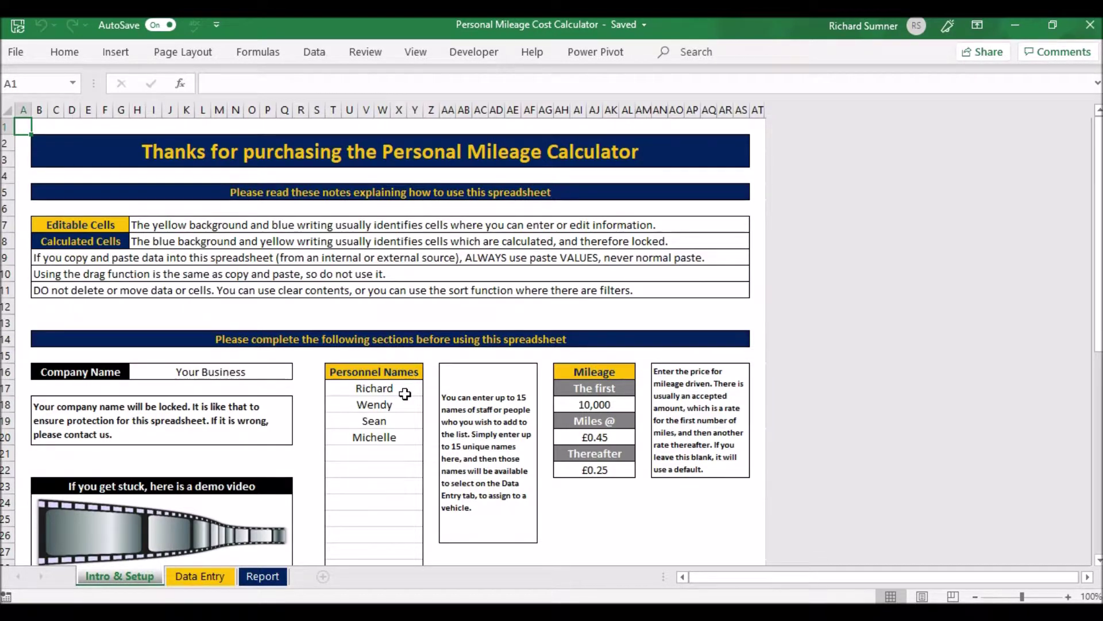
Scroll down the Intro & Setup sheet to the company name and mileage rate table
{"action": "scroll", "coordinate": [405, 393], "scroll_direction": "down", "scroll_amount": 1}
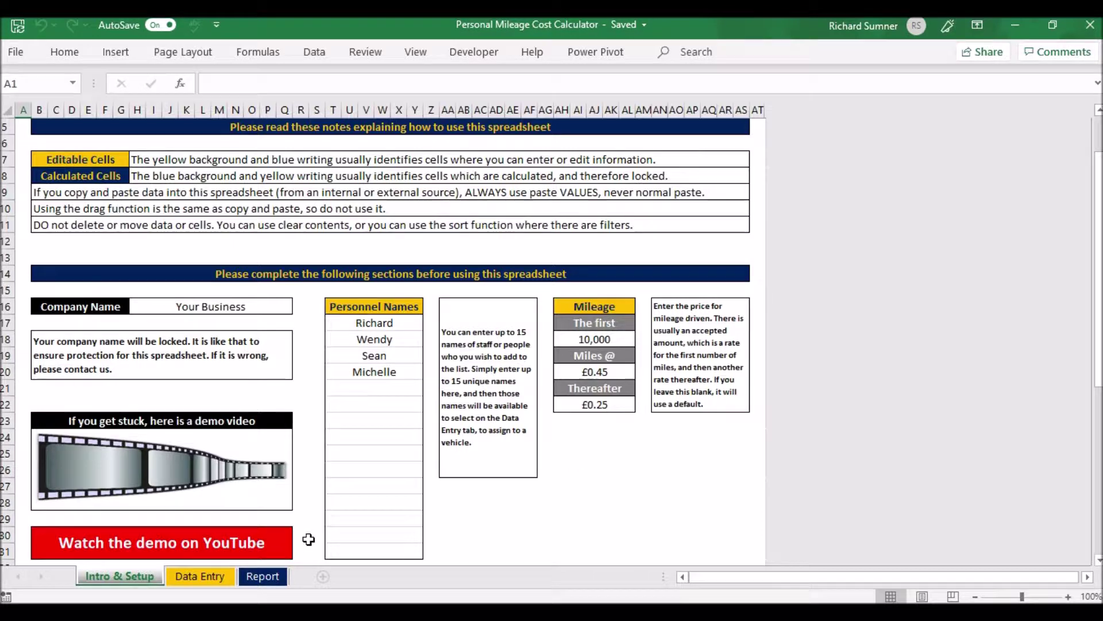
{"action": "left_click", "coordinate": [201, 576]}
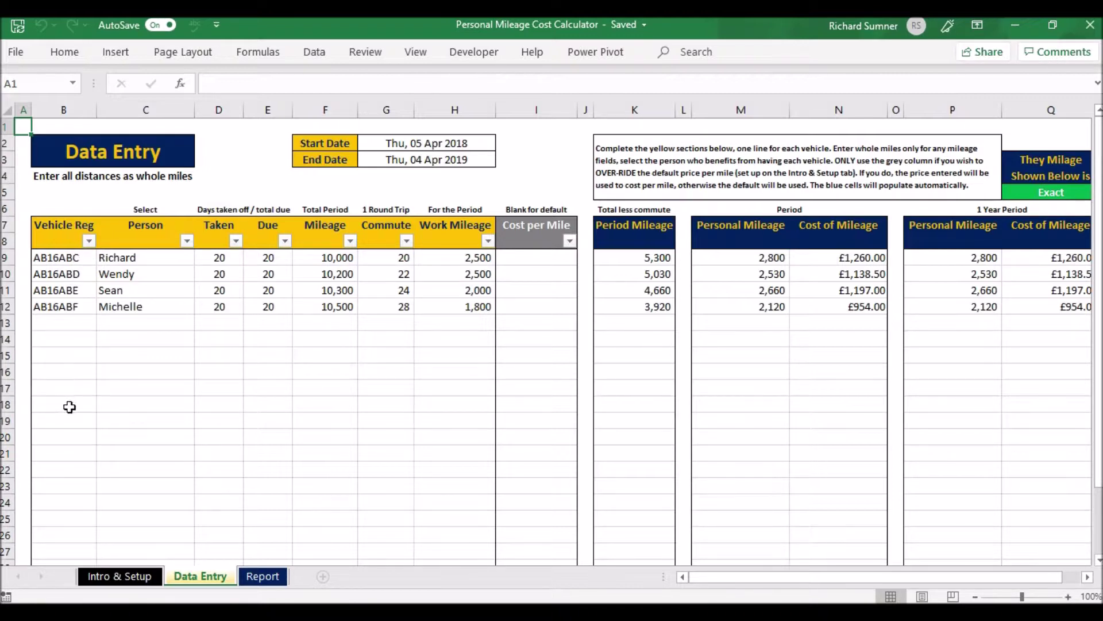
{"action": "left_click", "coordinate": [156, 322]}
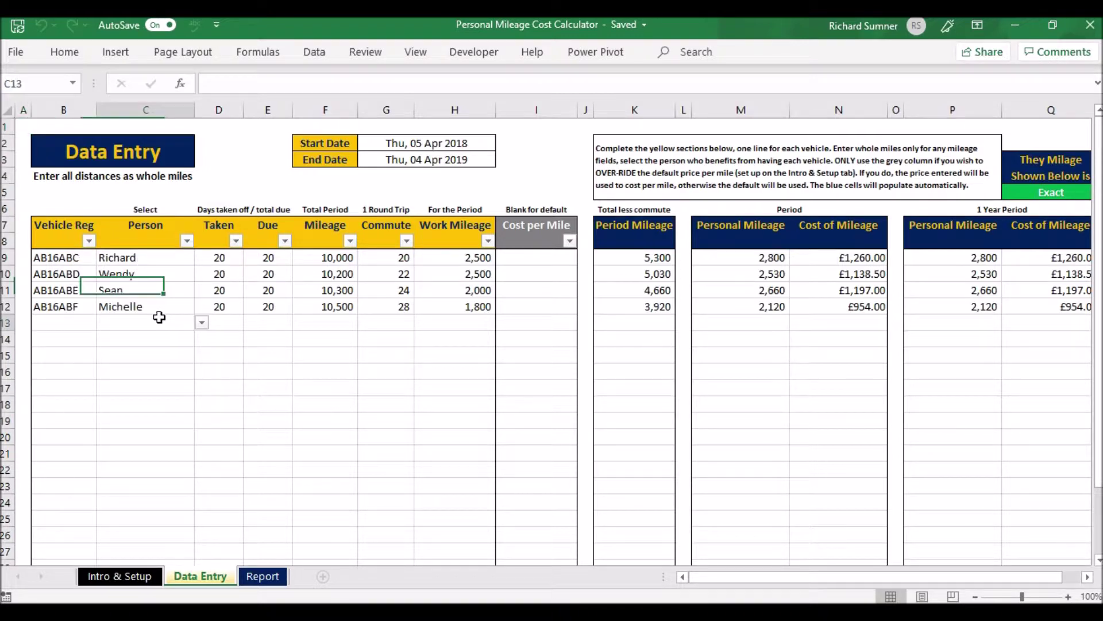
{"action": "left_click", "coordinate": [202, 323]}
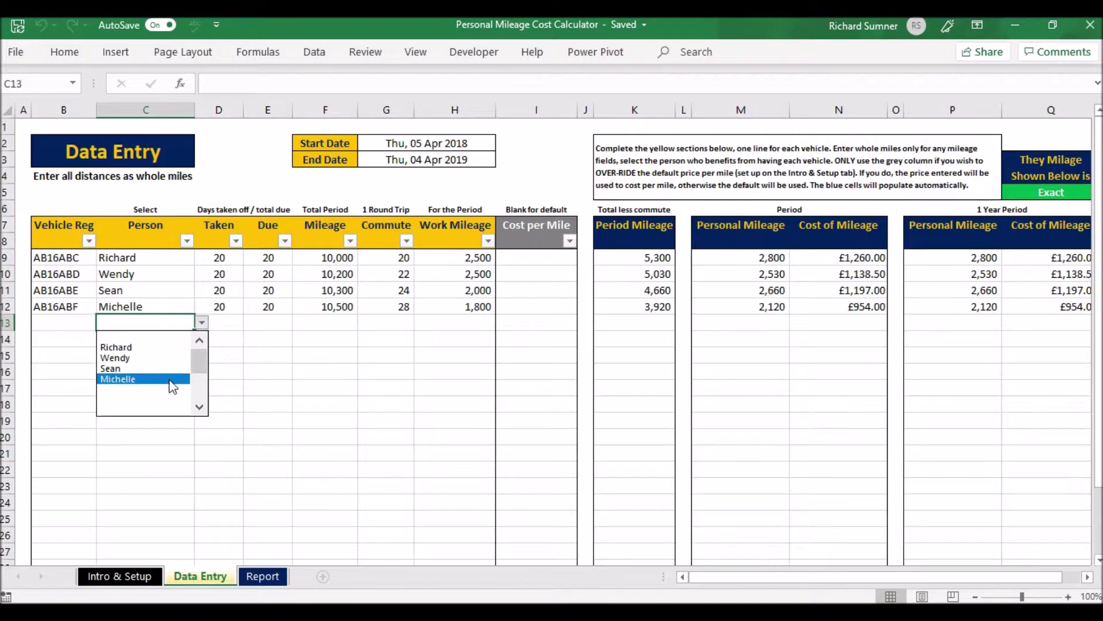
{"action": "left_click", "coordinate": [169, 338]}
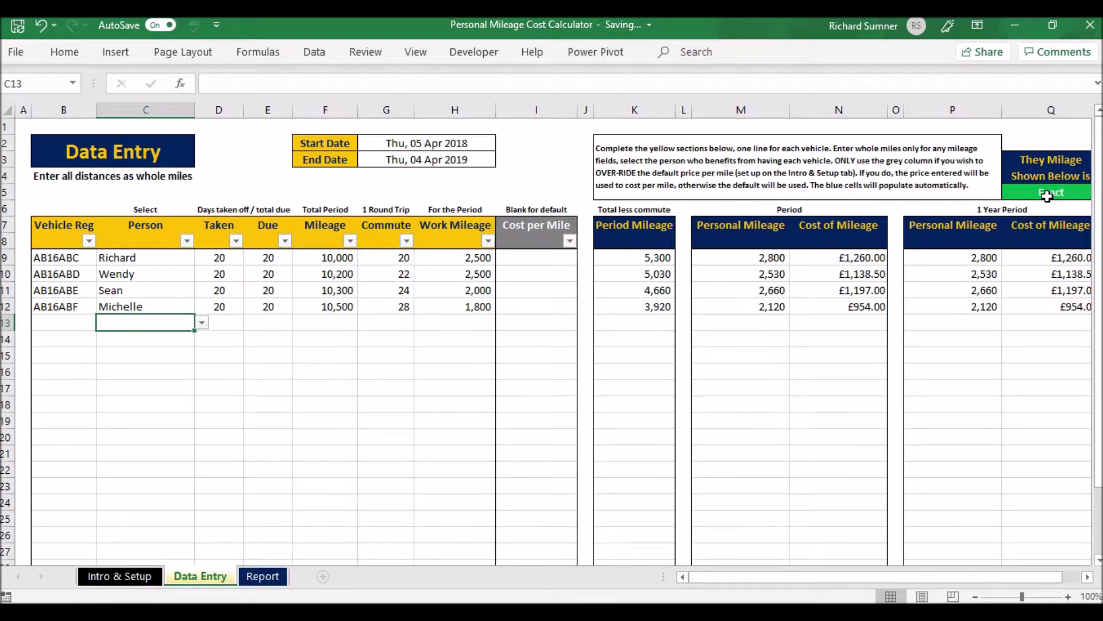
{"action": "left_click", "coordinate": [439, 161]}
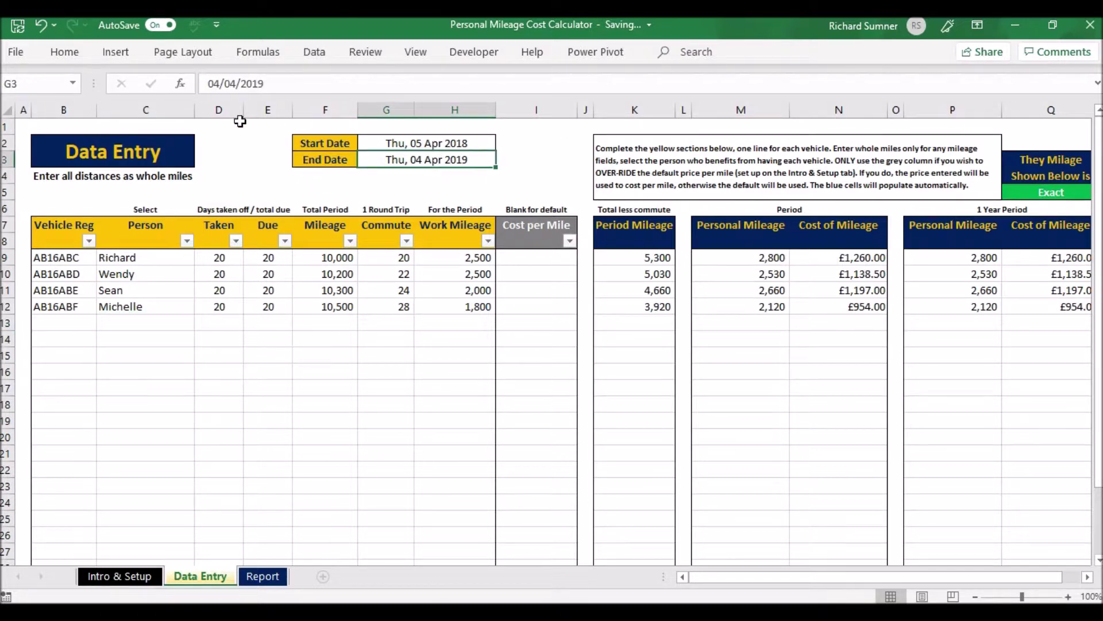
{"action": "left_click", "coordinate": [238, 87]}
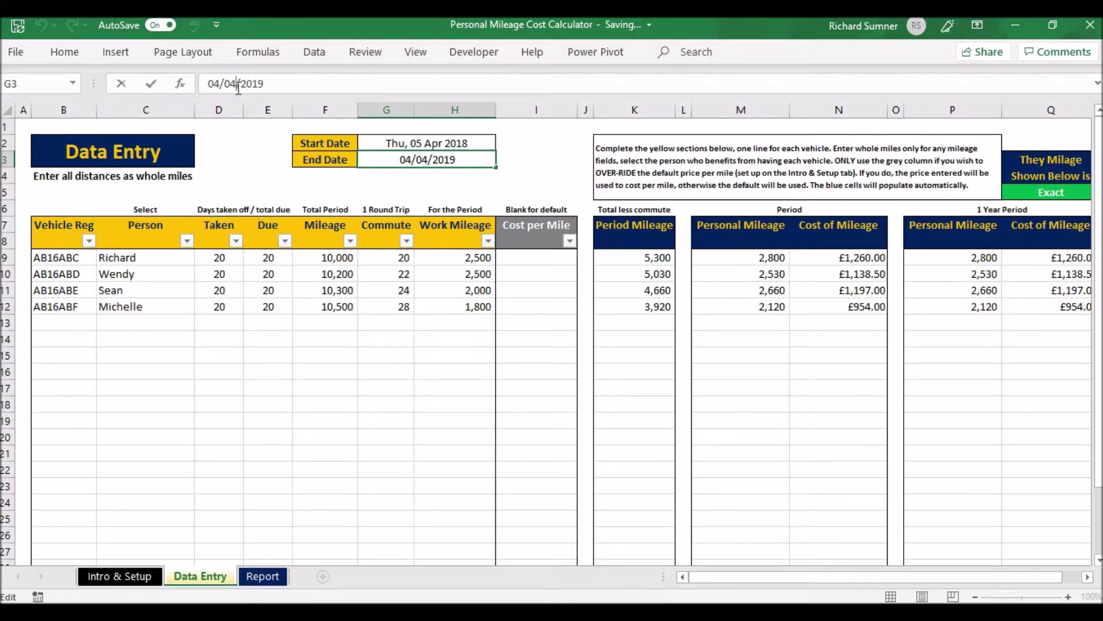
{"action": "type", "text": "3"}
{"action": "key", "text": "Return"}
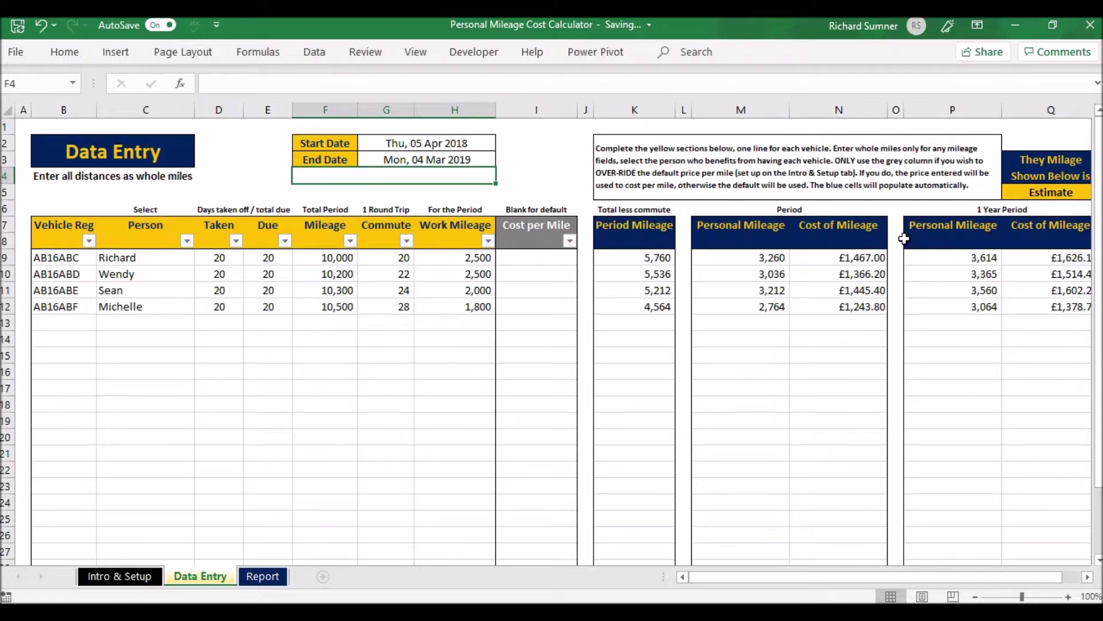
{"action": "left_click", "coordinate": [448, 159]}
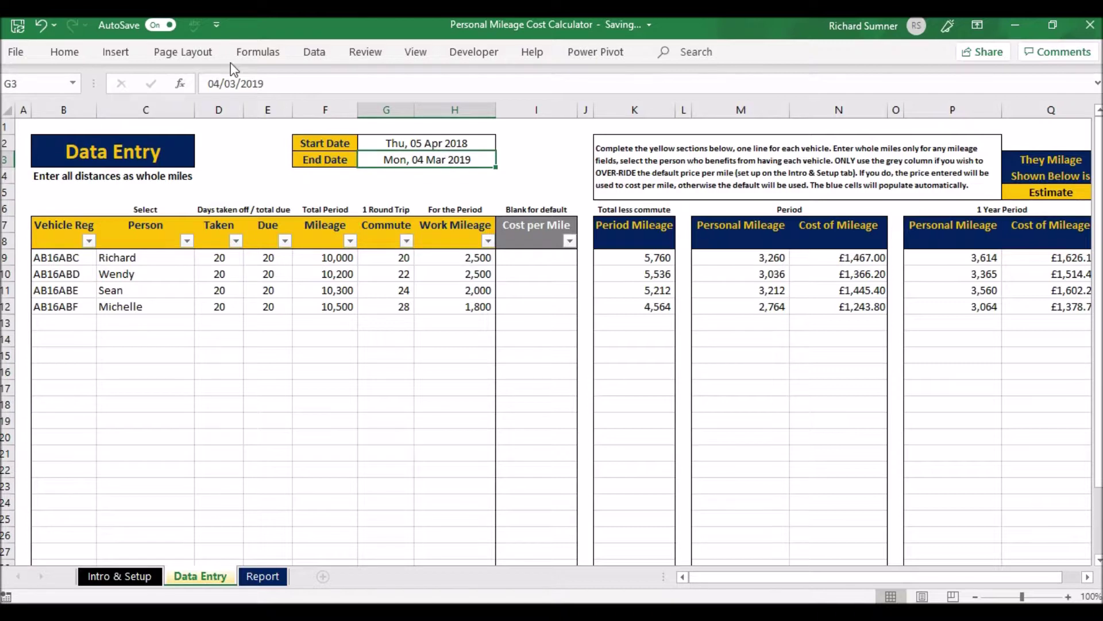
{"action": "left_click", "coordinate": [237, 83]}
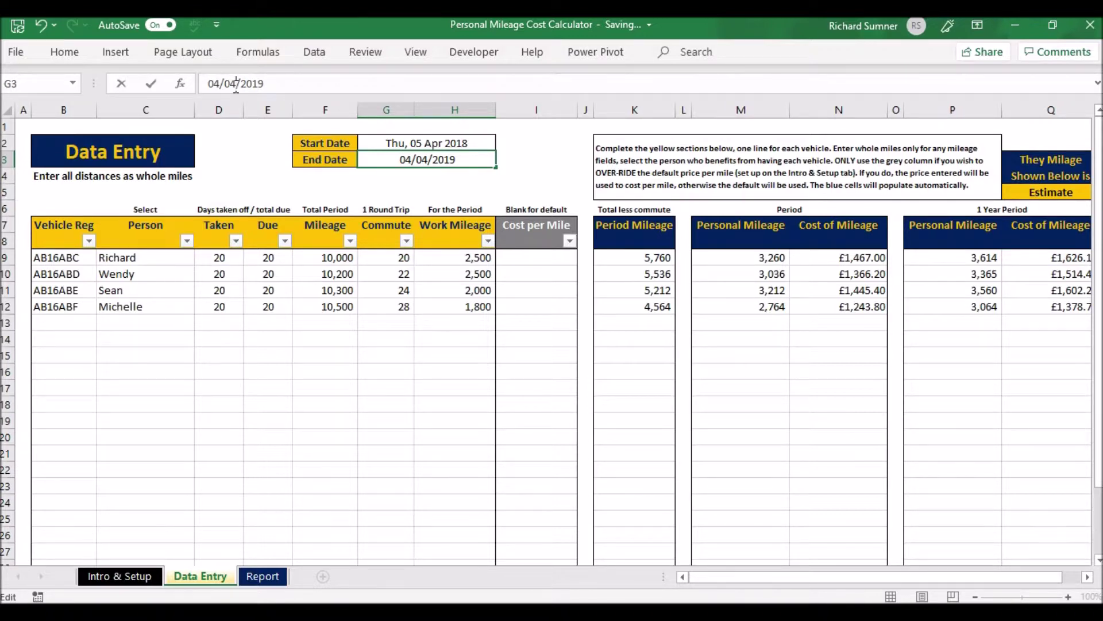
{"action": "key", "text": "Return"}
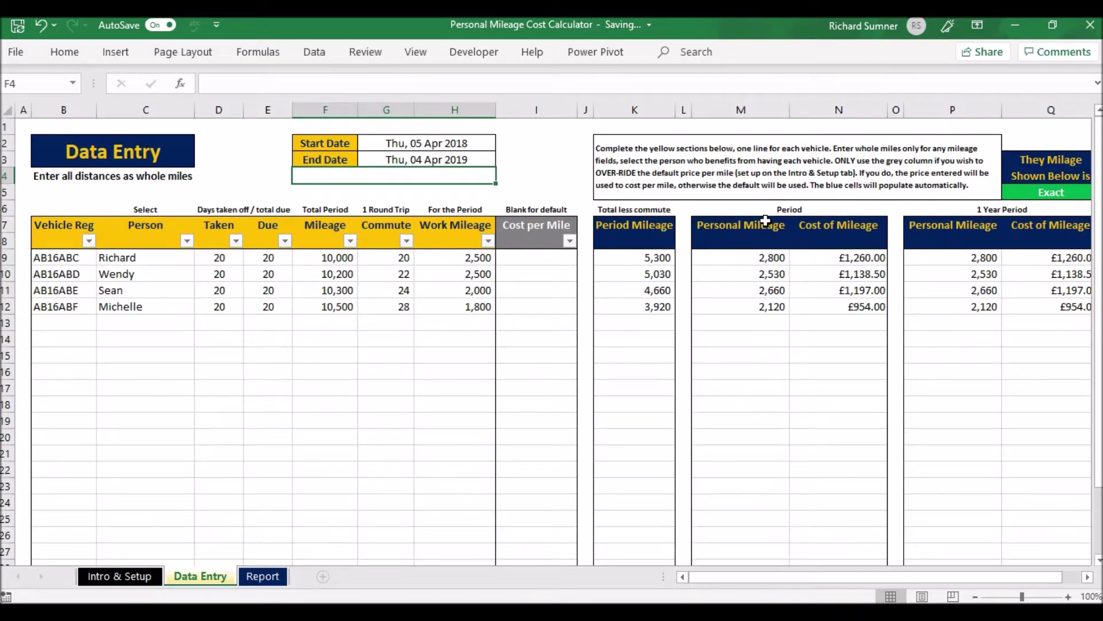
{"action": "left_click", "coordinate": [120, 579]}
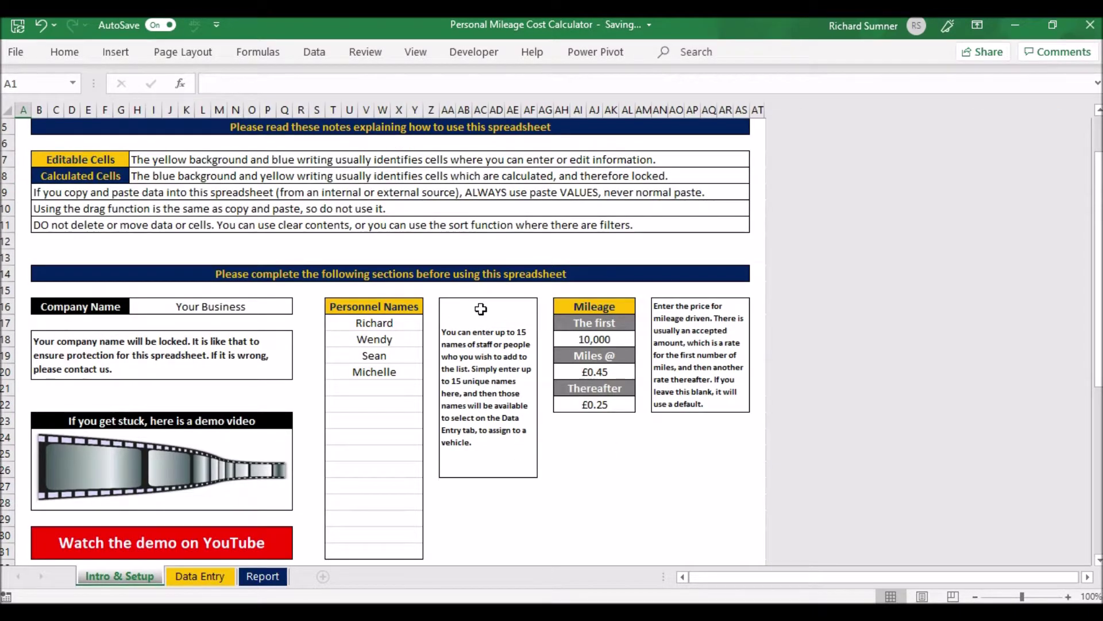
{"action": "left_click", "coordinate": [216, 576]}
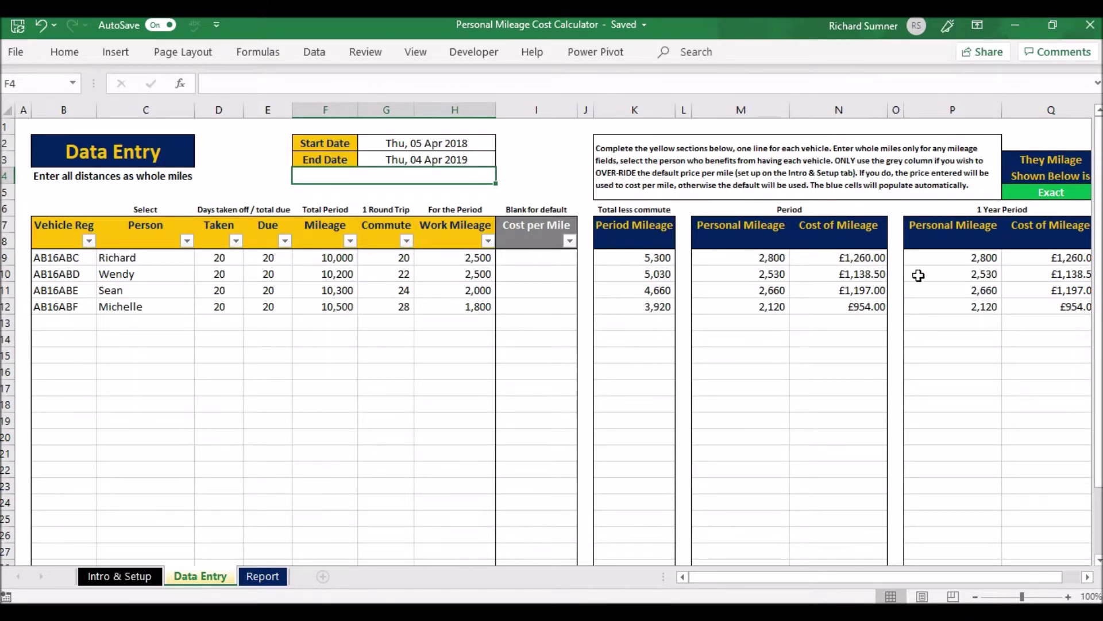
Check the P10 personal mileage value, return to cell A1, and switch to the Report sheet
{"action": "left_click", "coordinate": [947, 274]}
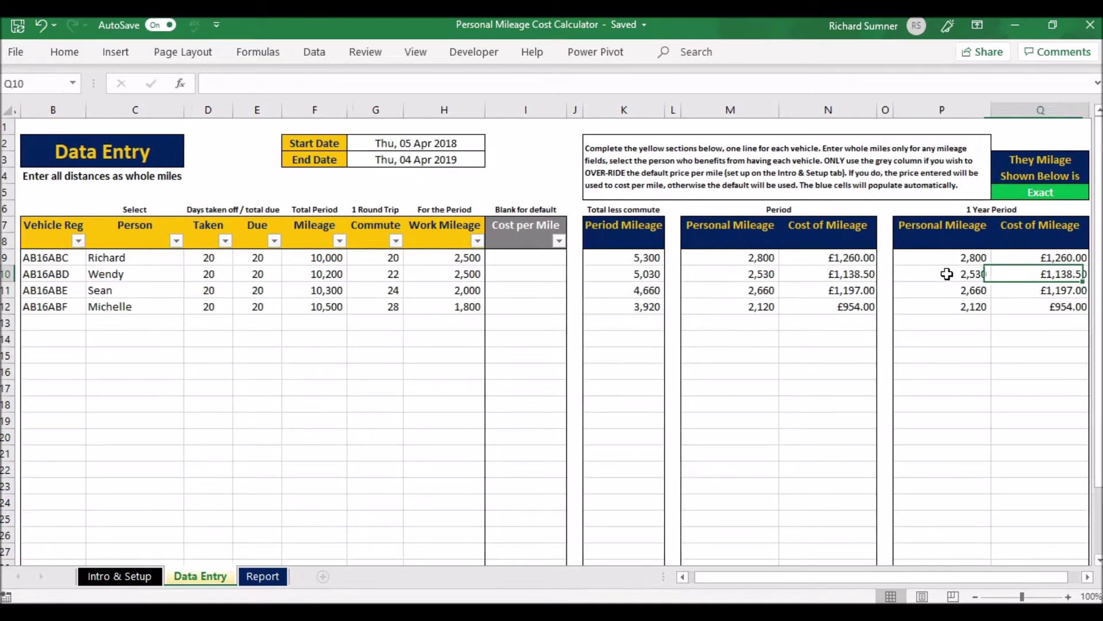
{"action": "scroll", "coordinate": [946, 273], "scroll_direction": "right", "scroll_amount": 2}
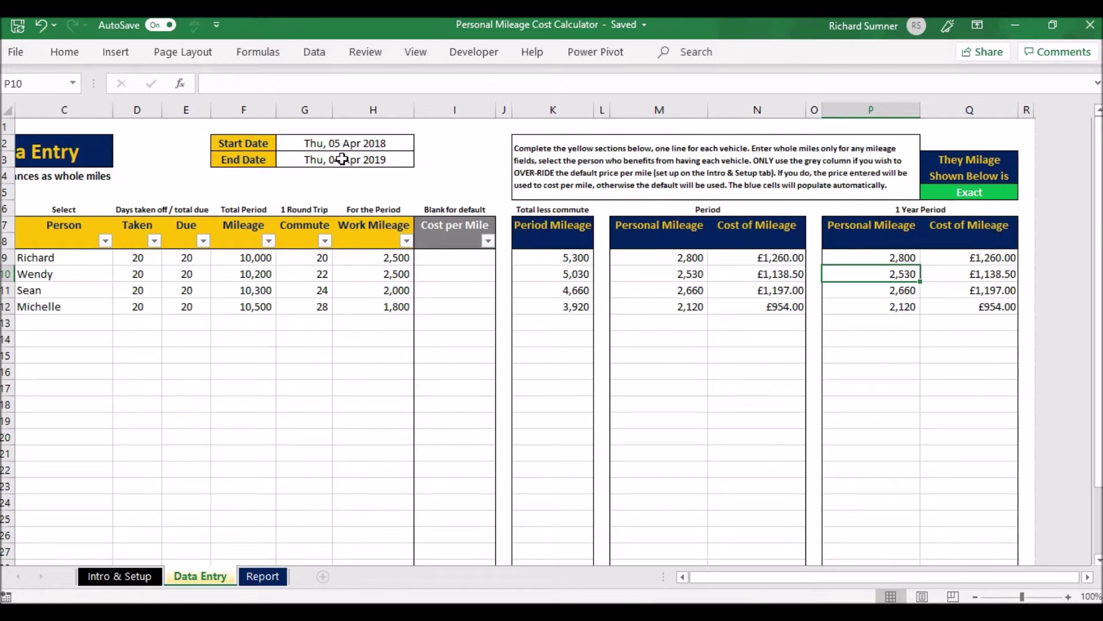
{"action": "left_click", "coordinate": [586, 126]}
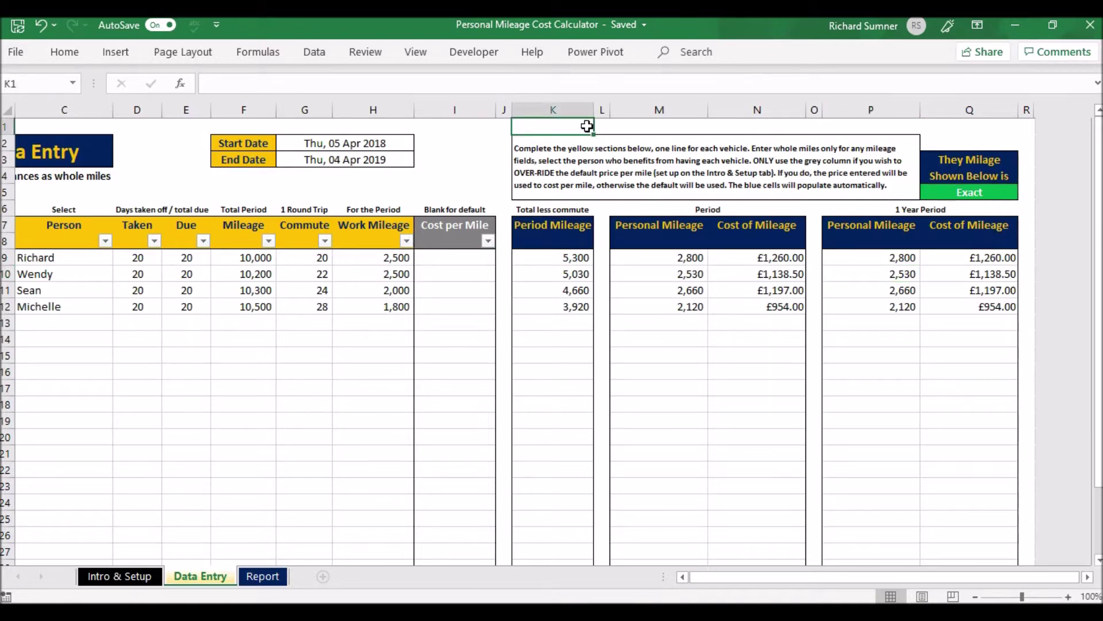
{"action": "key", "text": "ctrl+Home"}
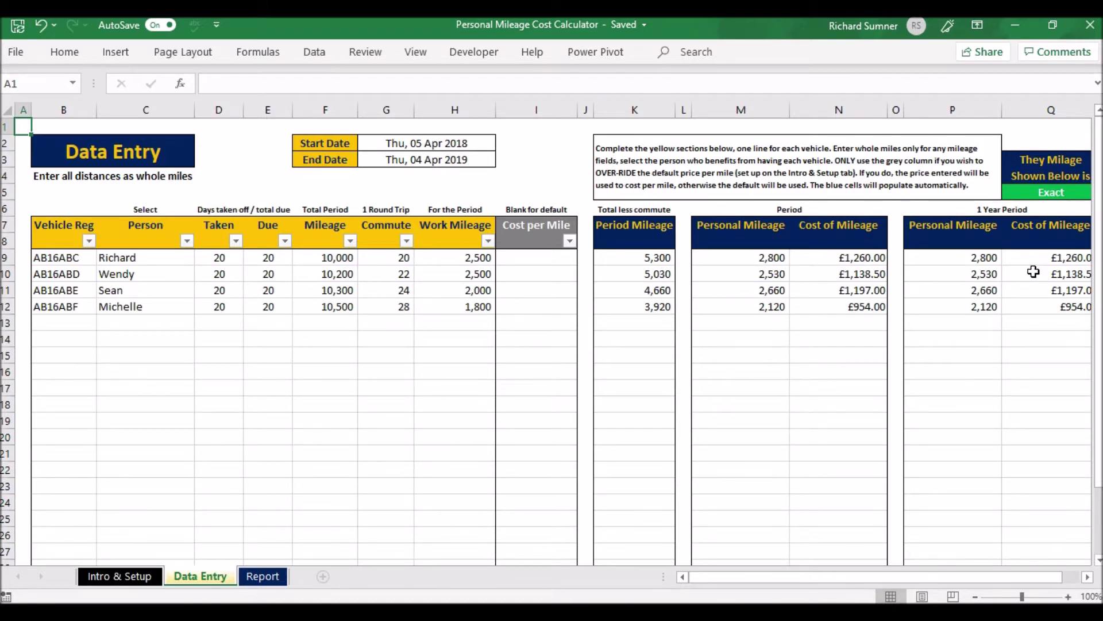
{"action": "left_click", "coordinate": [262, 578]}
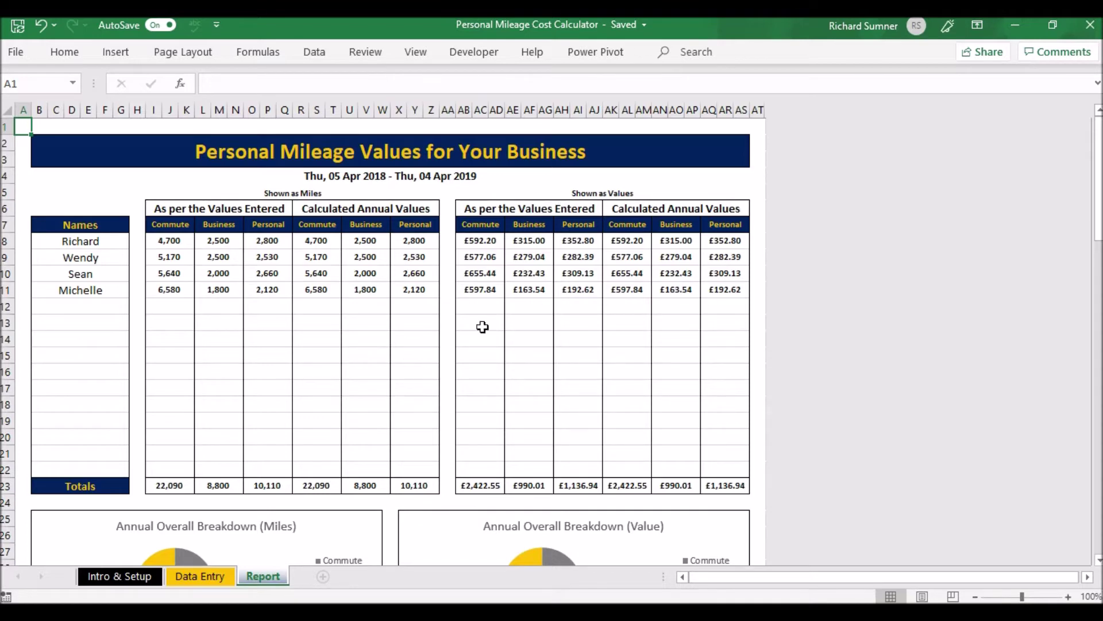
Scroll past the Report totals row to the pie charts and Breakdown of Miles per Person chart
{"action": "scroll", "coordinate": [585, 308], "scroll_direction": "down", "scroll_amount": 4}
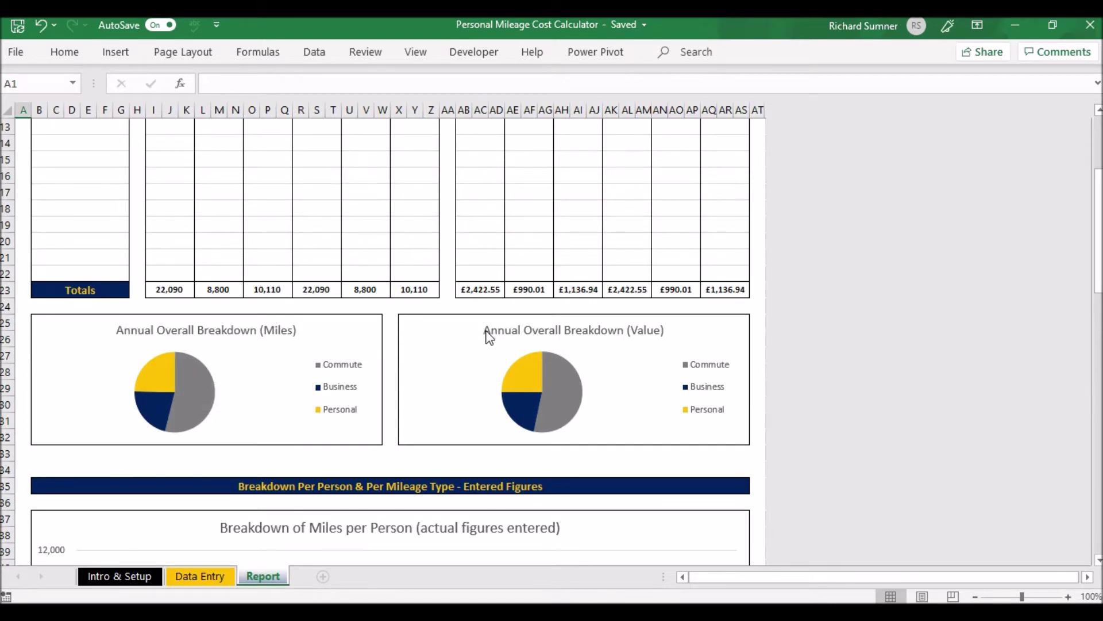
{"action": "scroll", "coordinate": [529, 361], "scroll_direction": "down", "scroll_amount": 1}
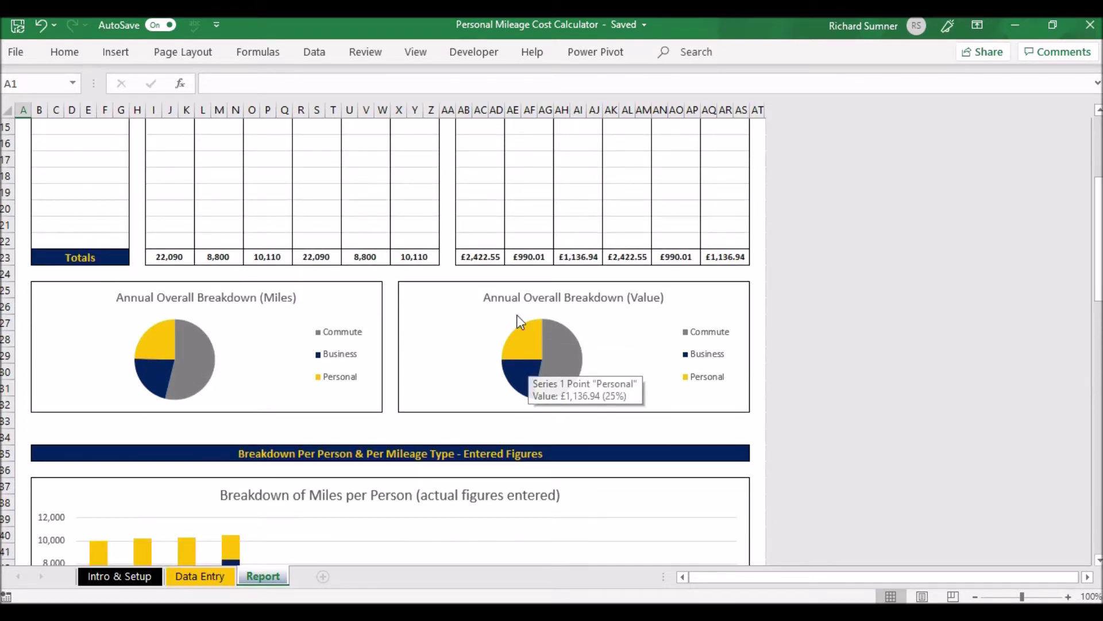
{"action": "scroll", "coordinate": [457, 358], "scroll_direction": "down", "scroll_amount": 1}
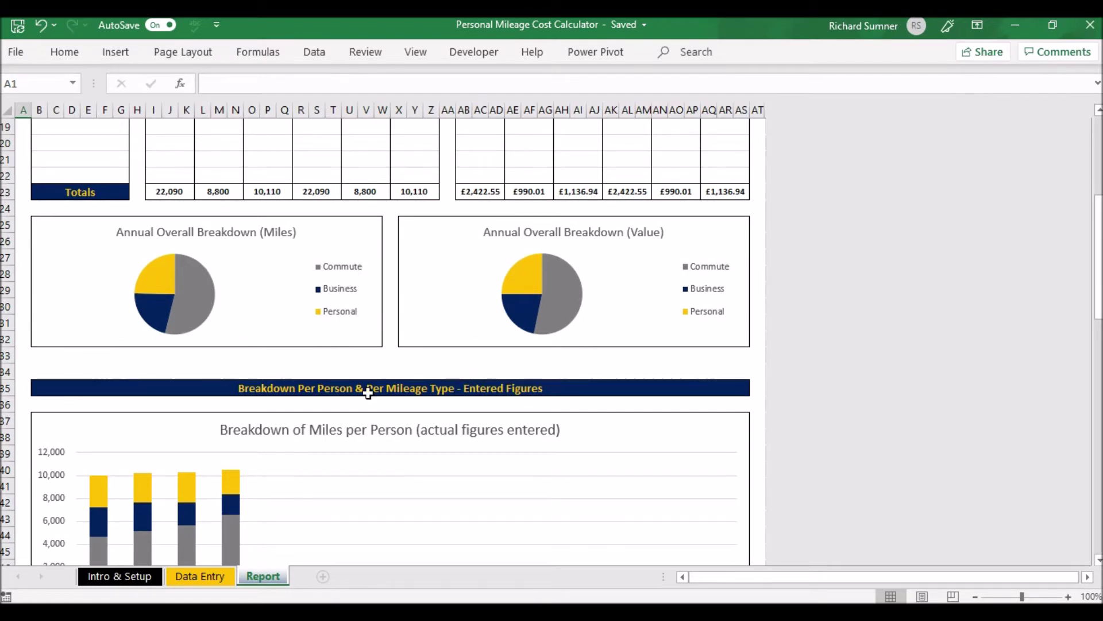
{"action": "scroll", "coordinate": [368, 393], "scroll_direction": "down", "scroll_amount": 4}
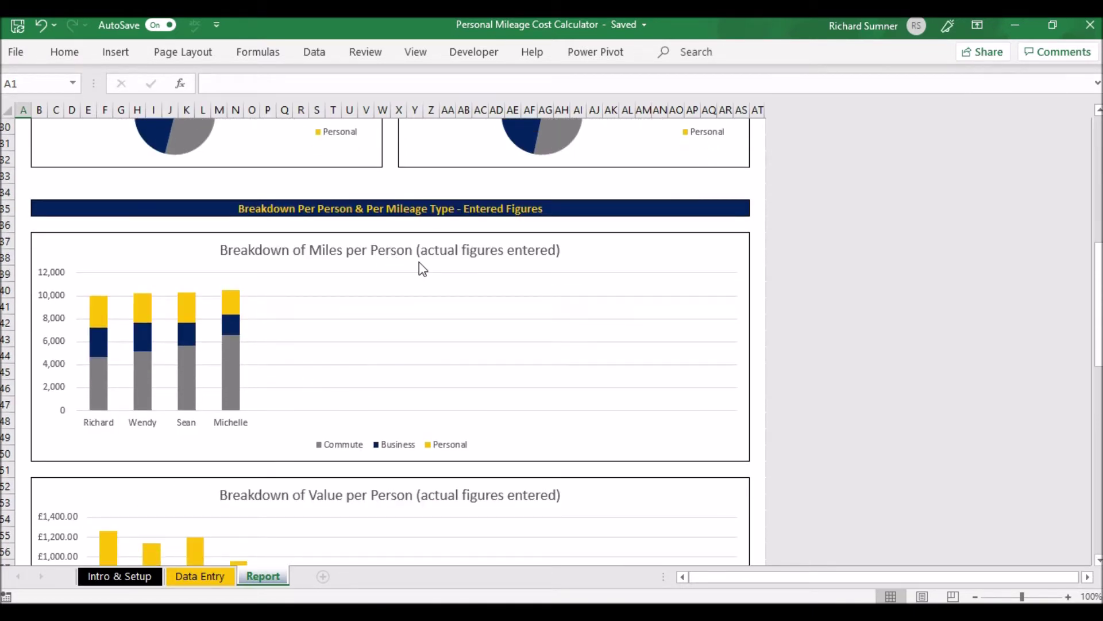
Scroll through the per-person value and annual charts to the Report's end, then back up
{"action": "scroll", "coordinate": [271, 311], "scroll_direction": "down", "scroll_amount": 3}
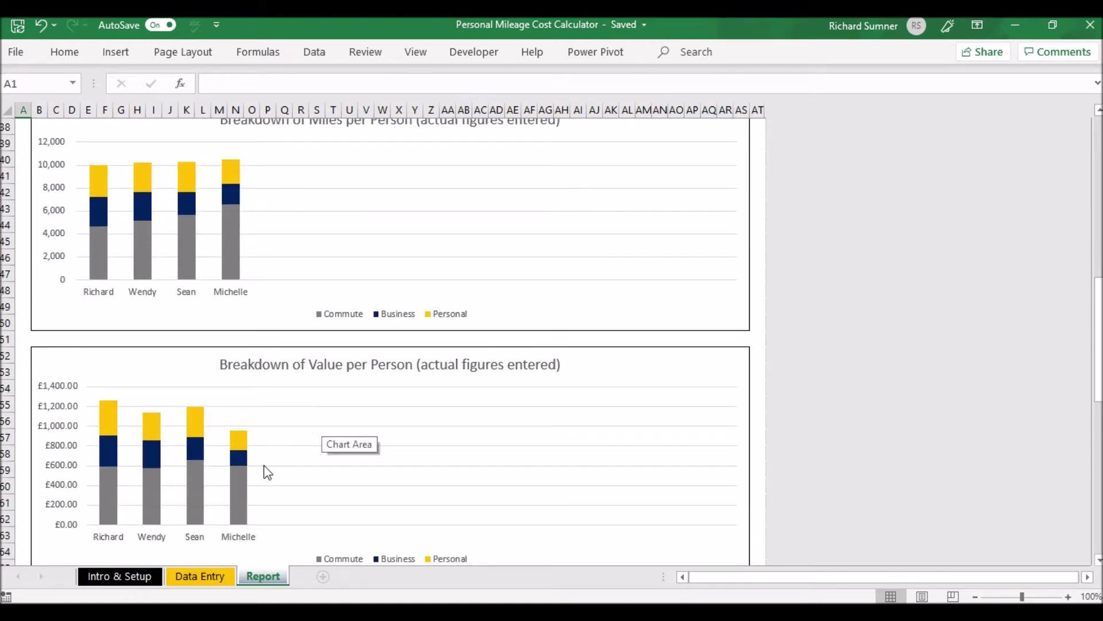
{"action": "scroll", "coordinate": [264, 465], "scroll_direction": "down", "scroll_amount": 2}
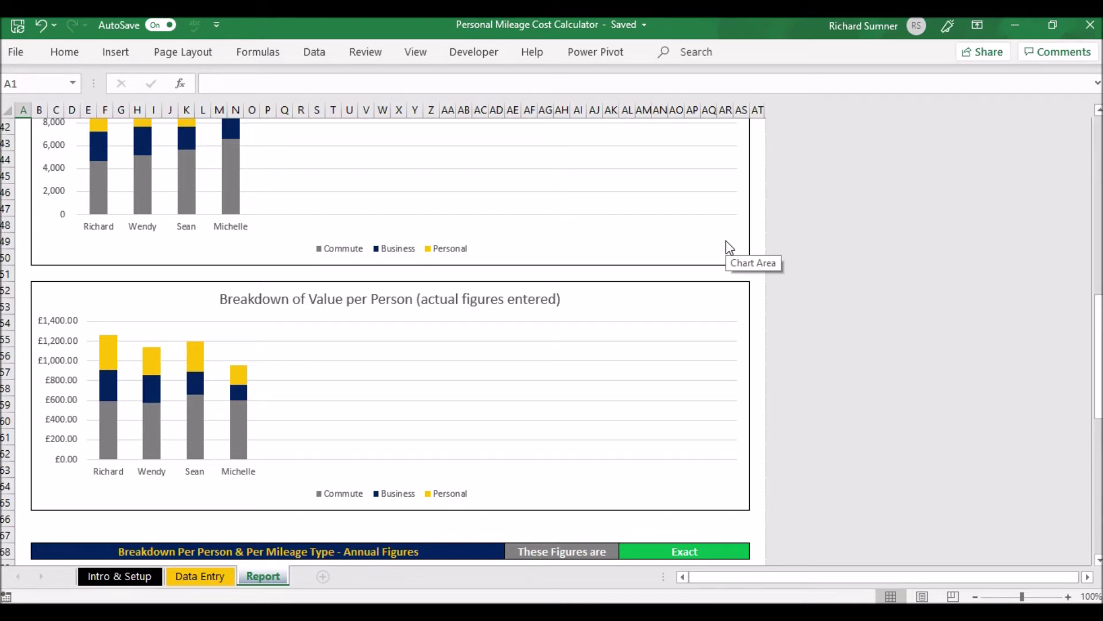
{"action": "scroll", "coordinate": [726, 240], "scroll_direction": "down", "scroll_amount": 6}
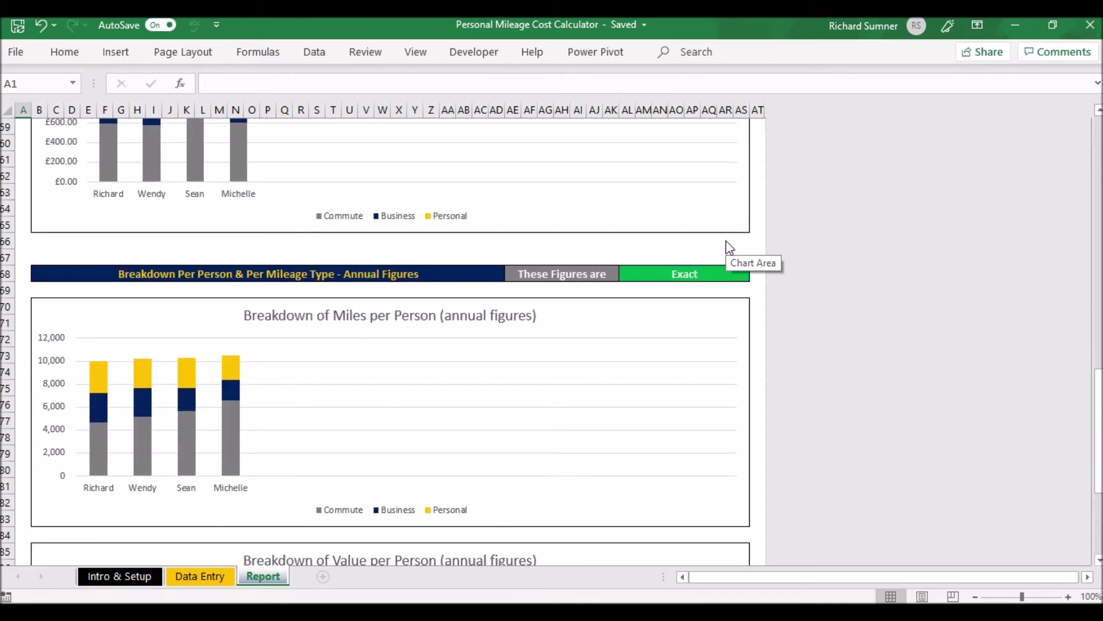
{"action": "scroll", "coordinate": [726, 240], "scroll_direction": "down", "scroll_amount": 1}
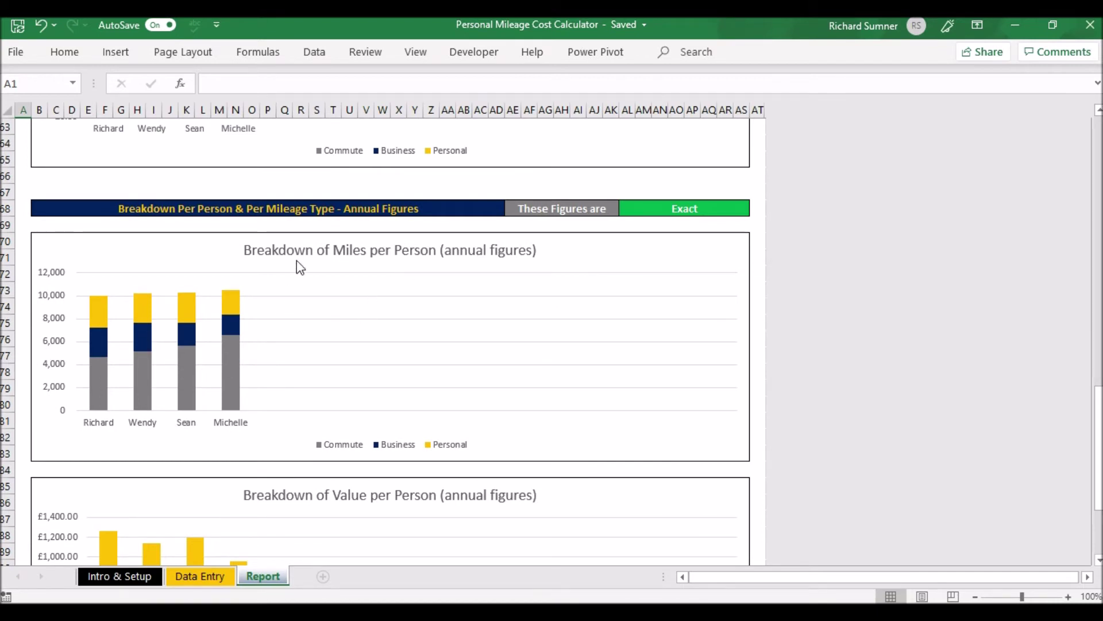
{"action": "scroll", "coordinate": [403, 276], "scroll_direction": "down", "scroll_amount": 2}
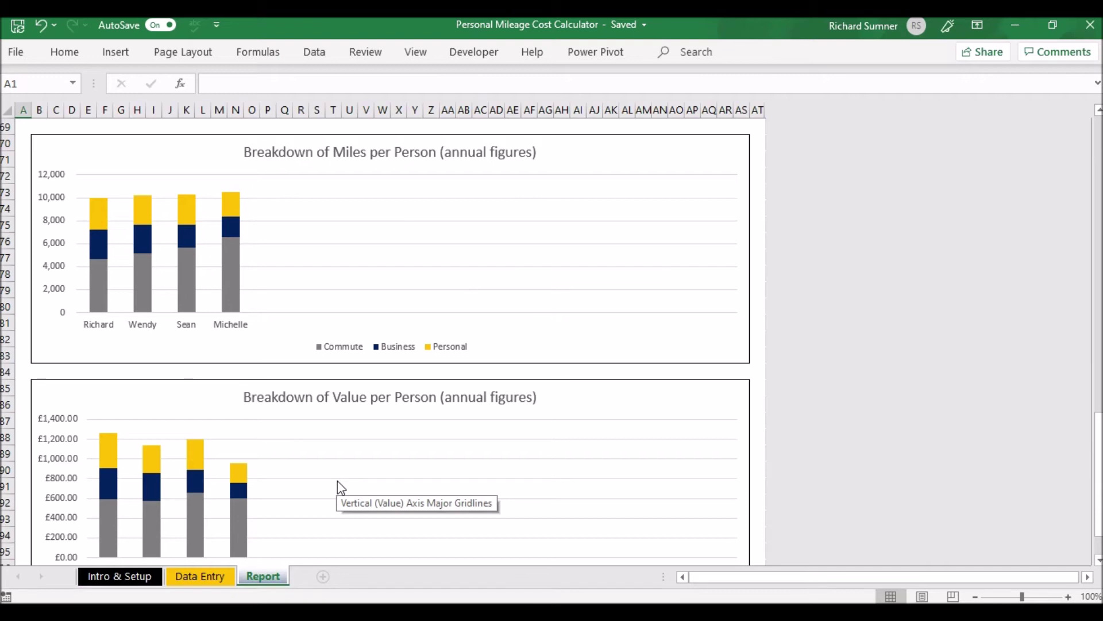
{"action": "scroll", "coordinate": [337, 480], "scroll_direction": "down", "scroll_amount": 2}
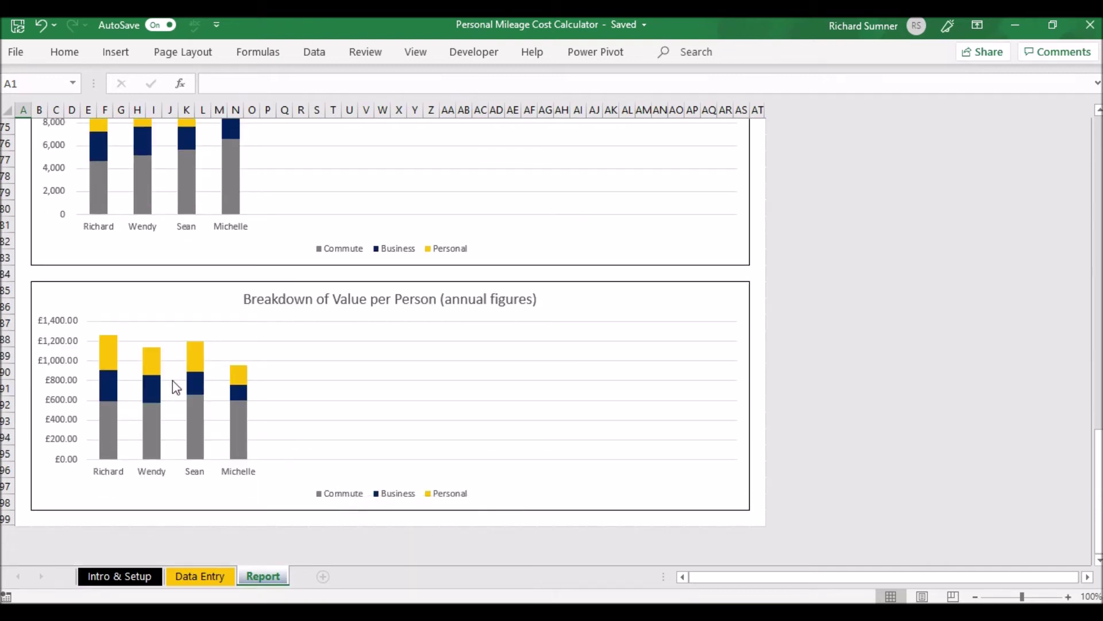
{"action": "scroll", "coordinate": [329, 435], "scroll_direction": "down", "scroll_amount": 2}
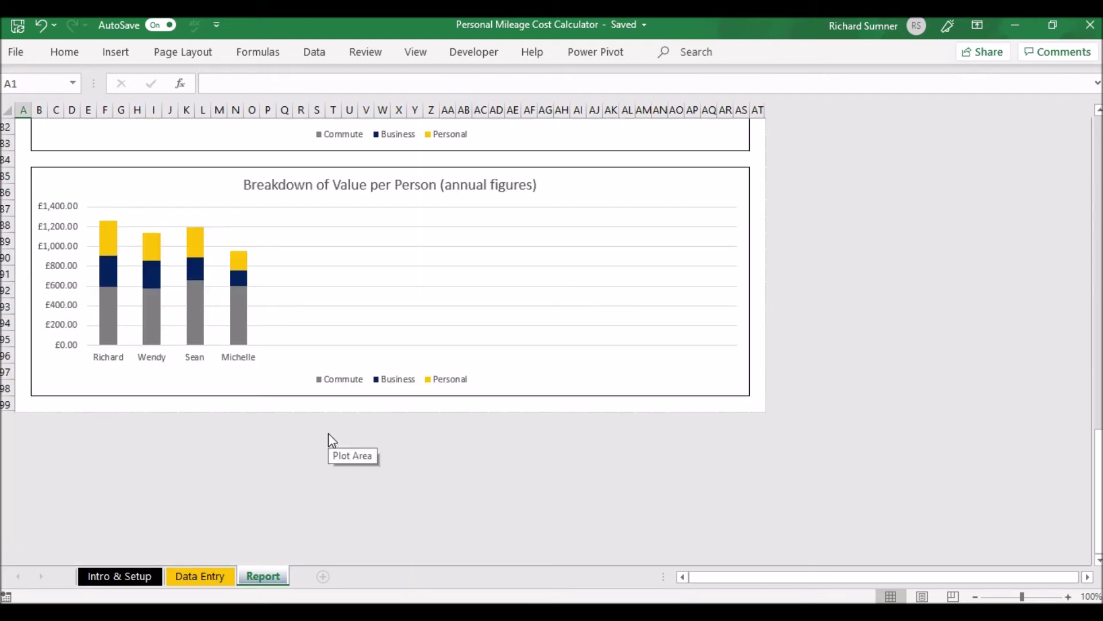
{"action": "scroll", "coordinate": [329, 433], "scroll_direction": "up", "scroll_amount": 18}
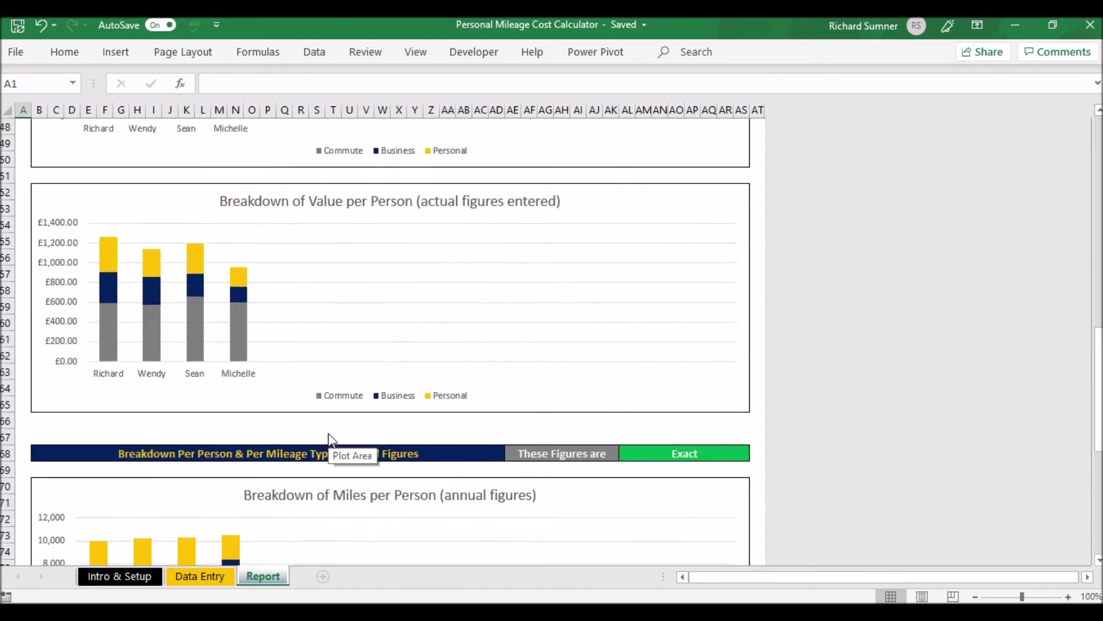
{"action": "scroll", "coordinate": [328, 433], "scroll_direction": "up", "scroll_amount": 8}
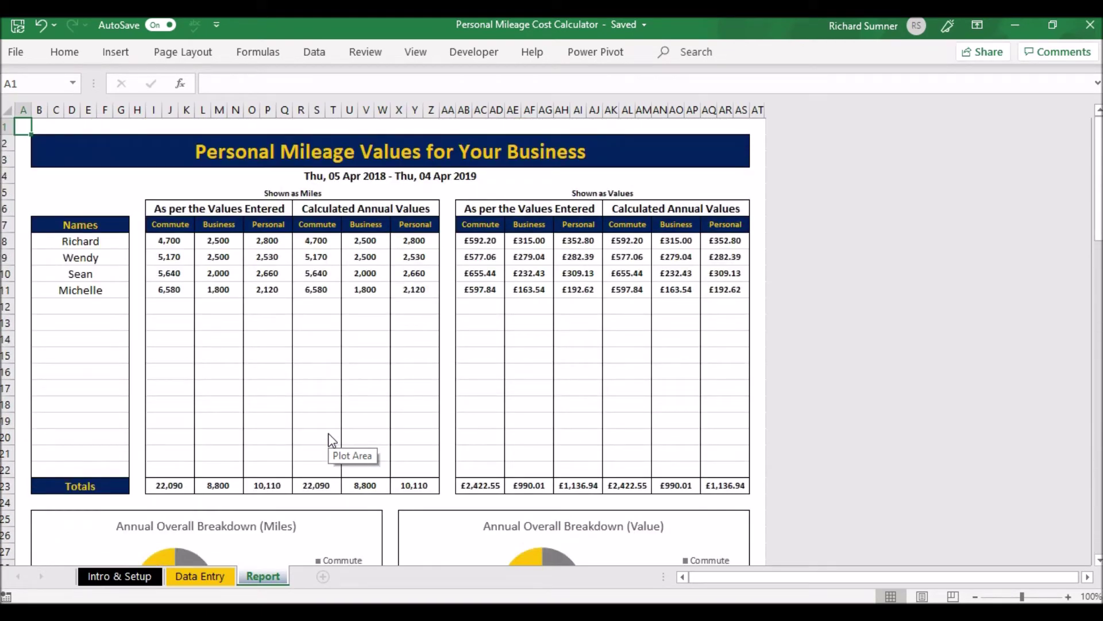
Switch between the Data Entry and Intro & Setup sheets, finishing on Intro & Setup
{"action": "left_click", "coordinate": [215, 576]}
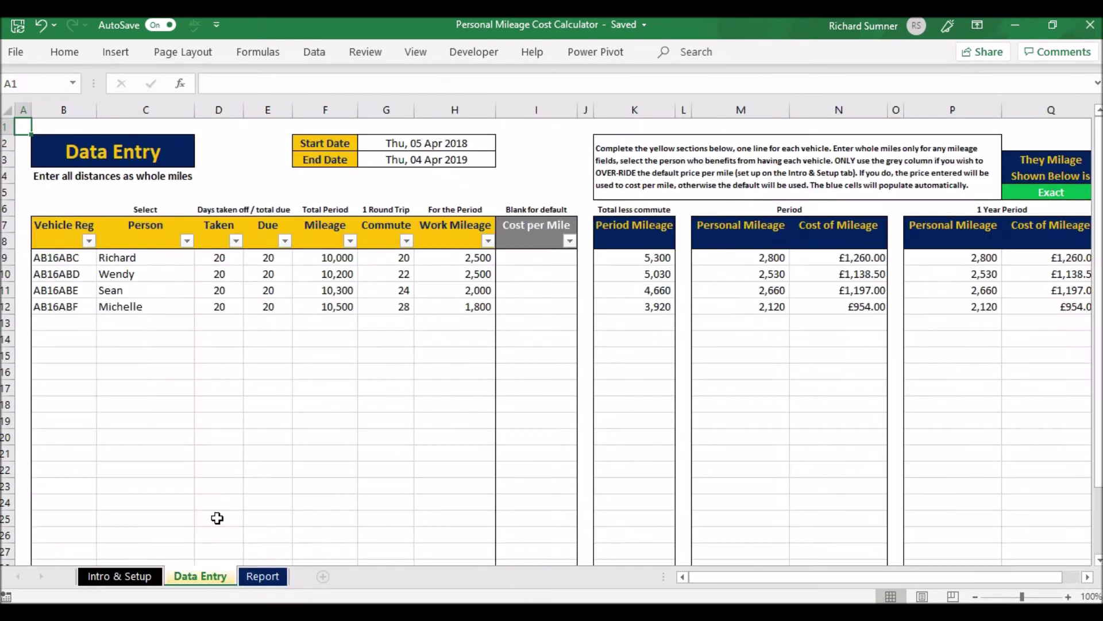
{"action": "left_click", "coordinate": [147, 578]}
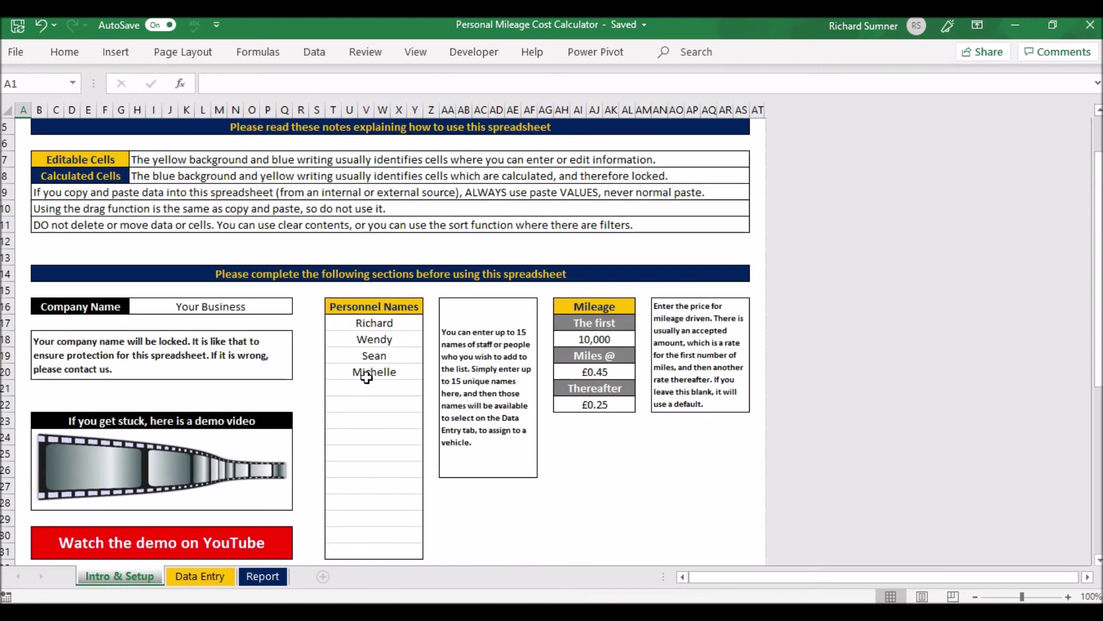
{"action": "left_click", "coordinate": [213, 580]}
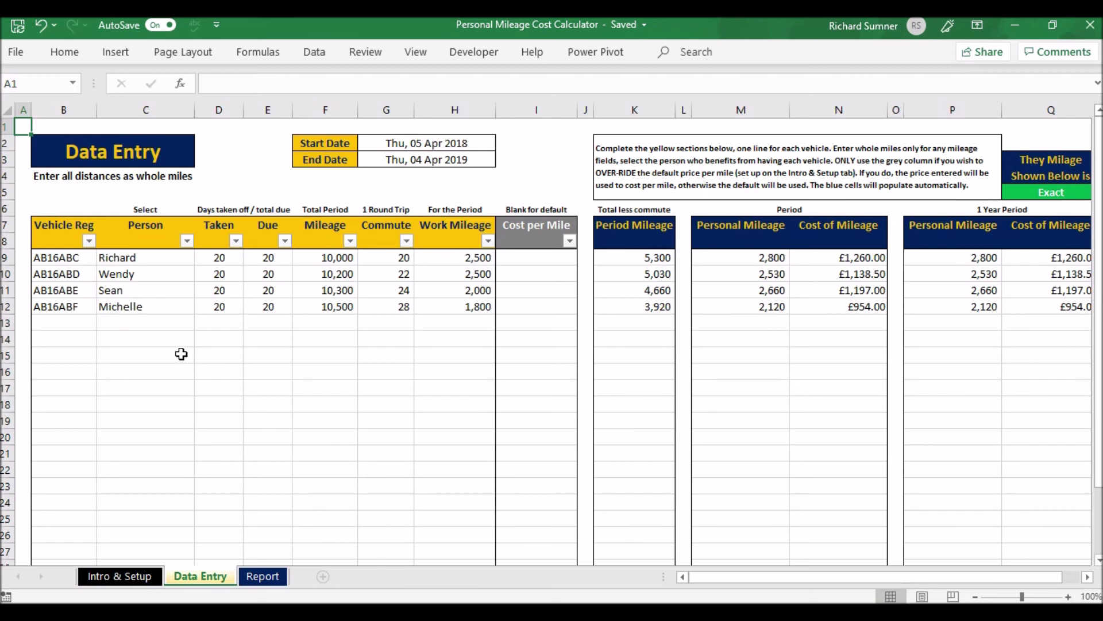
{"action": "left_click", "coordinate": [140, 577]}
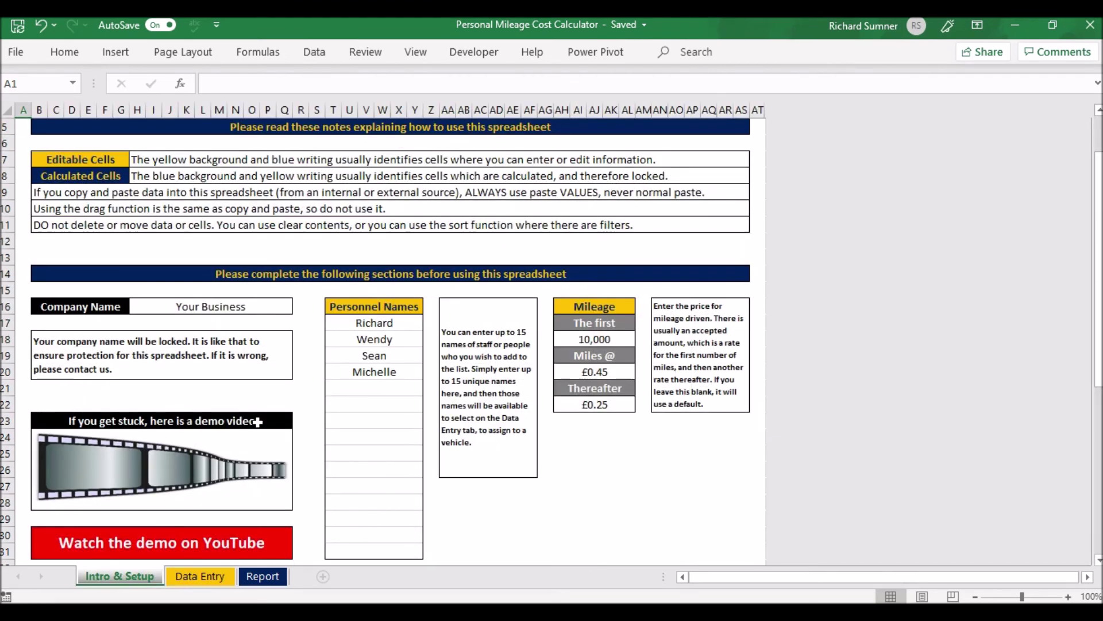